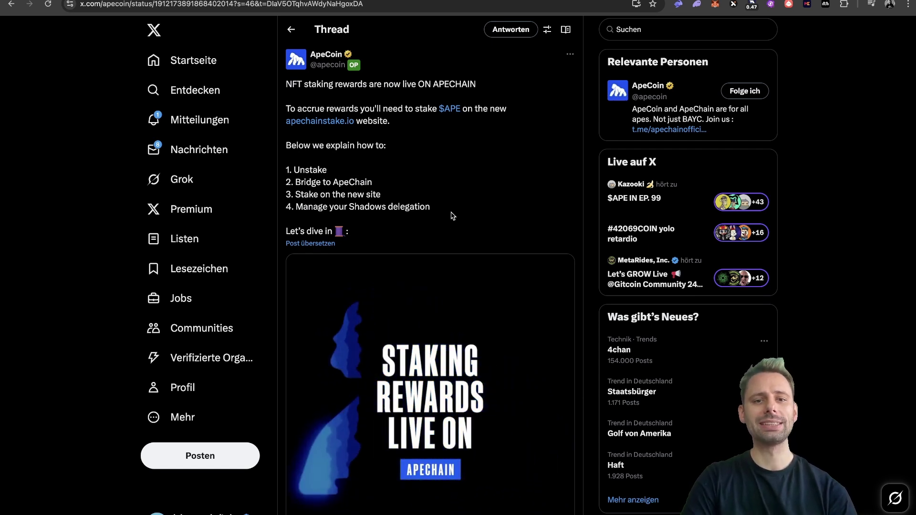
Review the ApeCoin thread's staking overview and its first reply on unstaking $APE from the previous site.
scroll(459, 201, "down", 7)
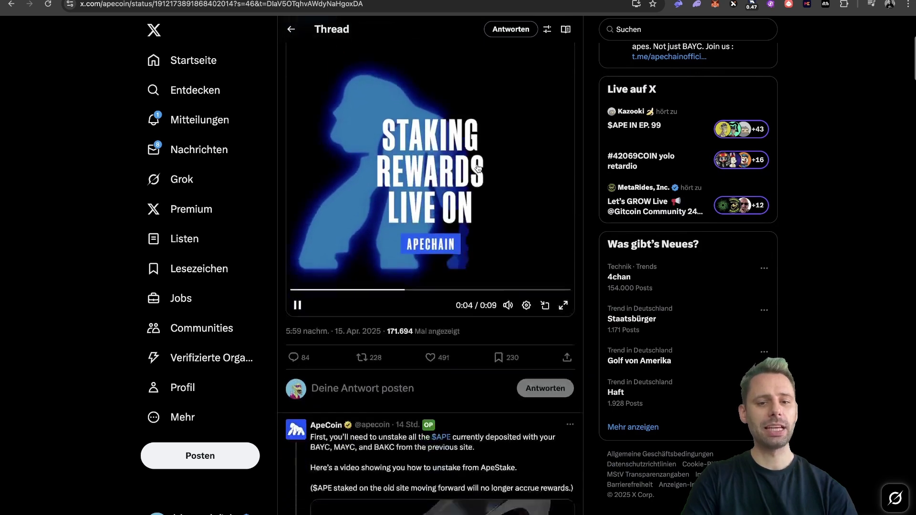
scroll(478, 168, "down", 2)
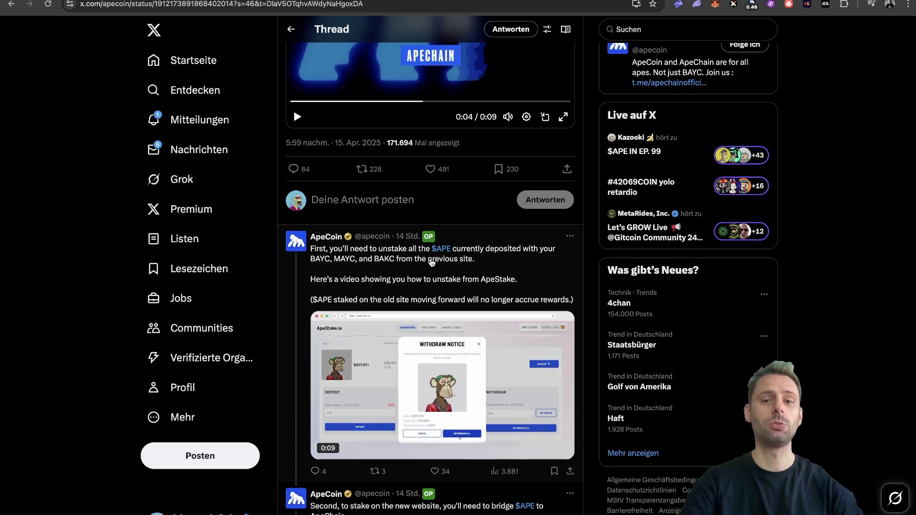
scroll(497, 271, "down", 2)
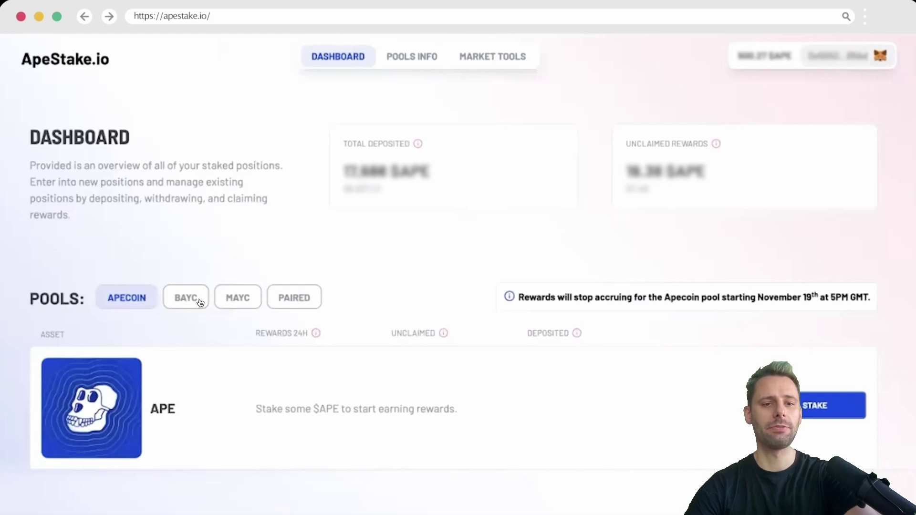
Show the BAYC pool on the ApeStake dashboard and expand the management options for BAYC#11.
scroll(287, 162, "down", 3)
left_click(187, 205)
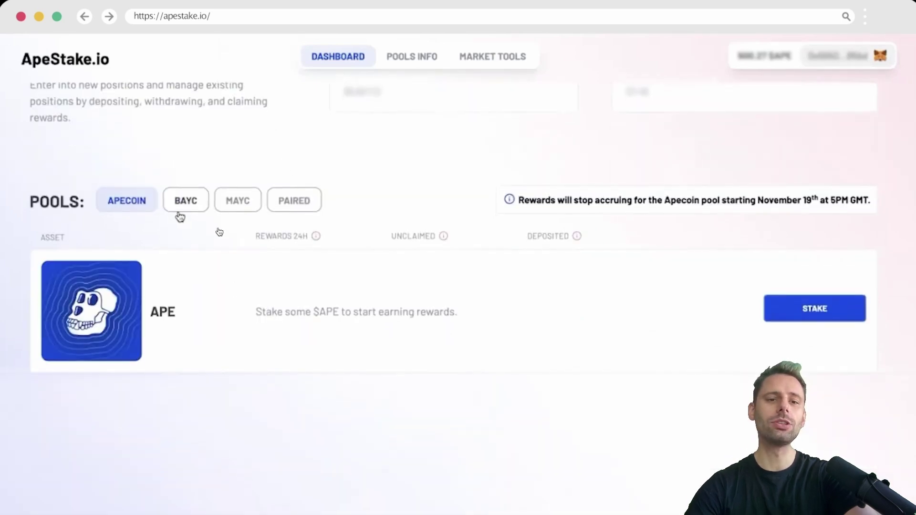
scroll(289, 259, "down", 3)
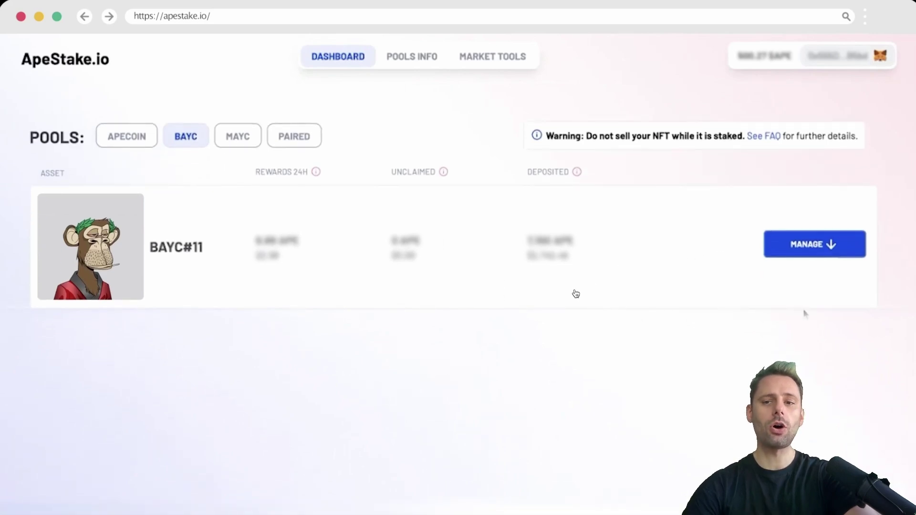
left_click(819, 253)
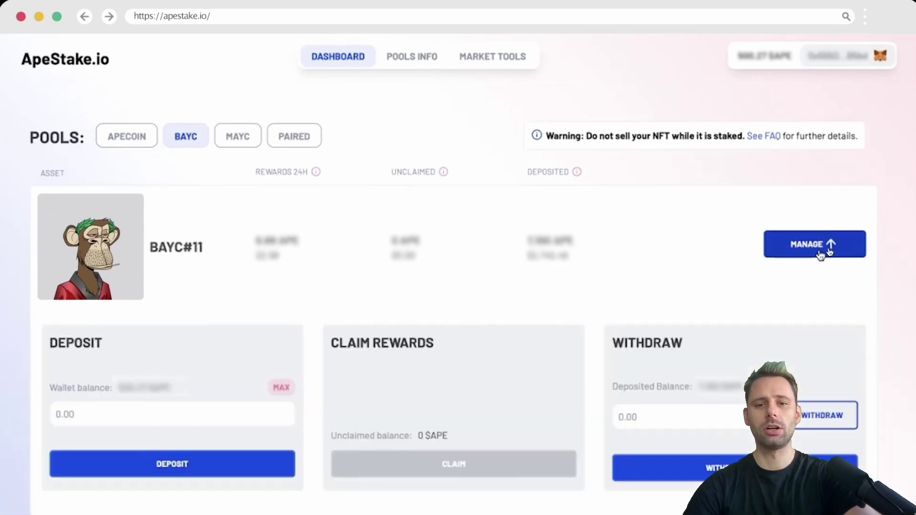
Withdraw all $APE deposited with BAYC#11 and confirm the maximum withdrawal.
scroll(743, 297, "down", 2)
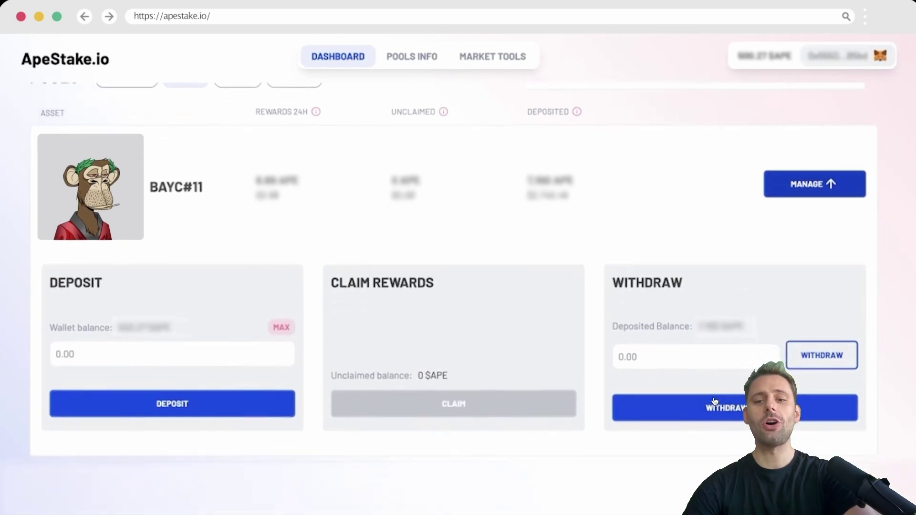
left_click(740, 411)
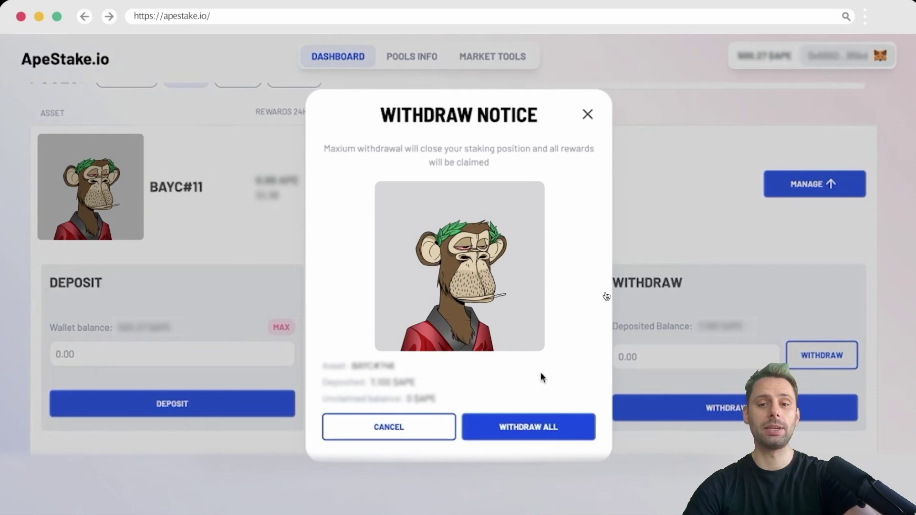
left_click(551, 427)
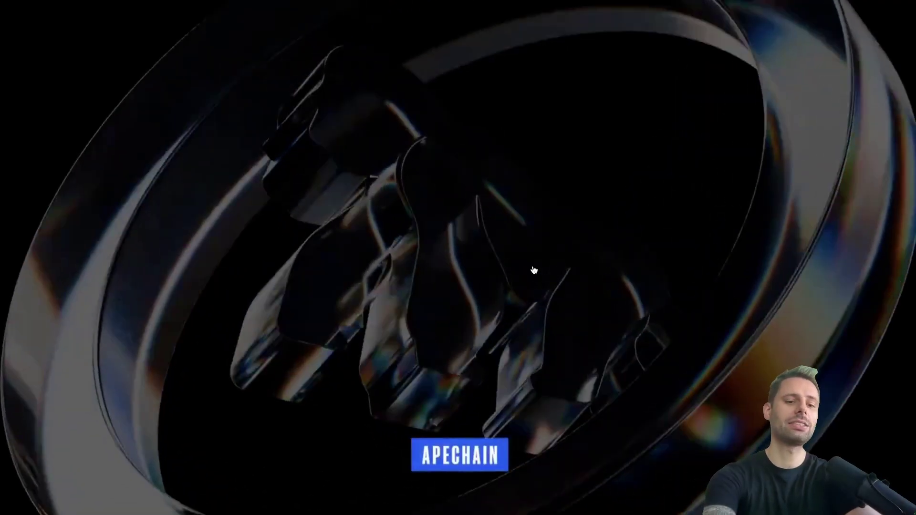
Leave the full-screen video and read the thread's replies on bridging $APE with Ape Portal and Relay Bridge.
key("Escape")
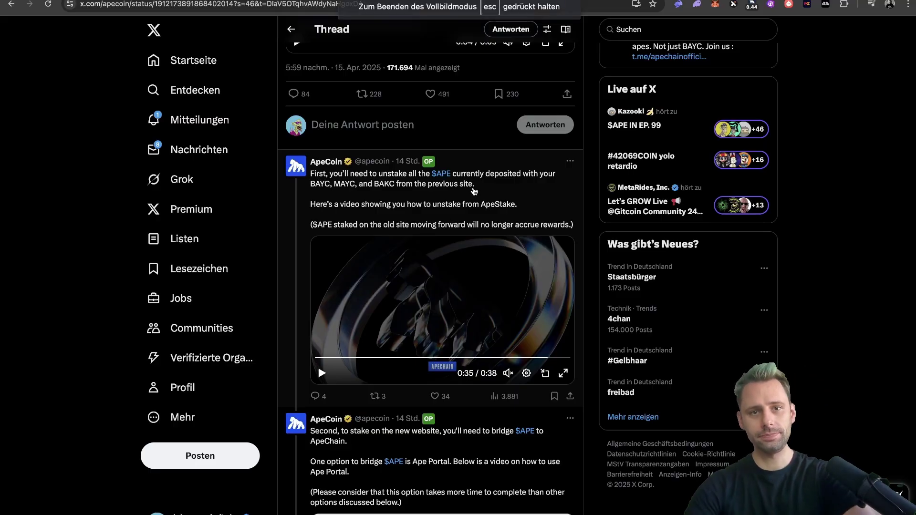
scroll(473, 190, "down", 2)
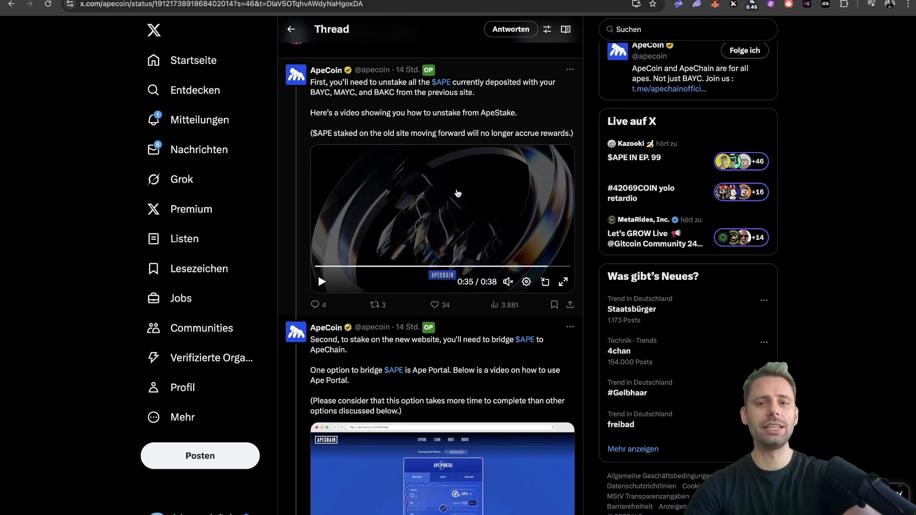
scroll(454, 193, "down", 4)
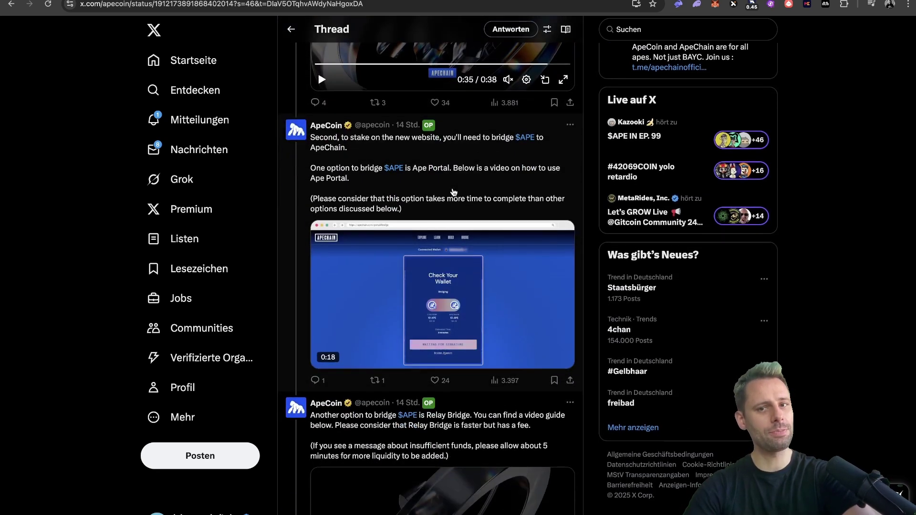
scroll(477, 205, "down", 1)
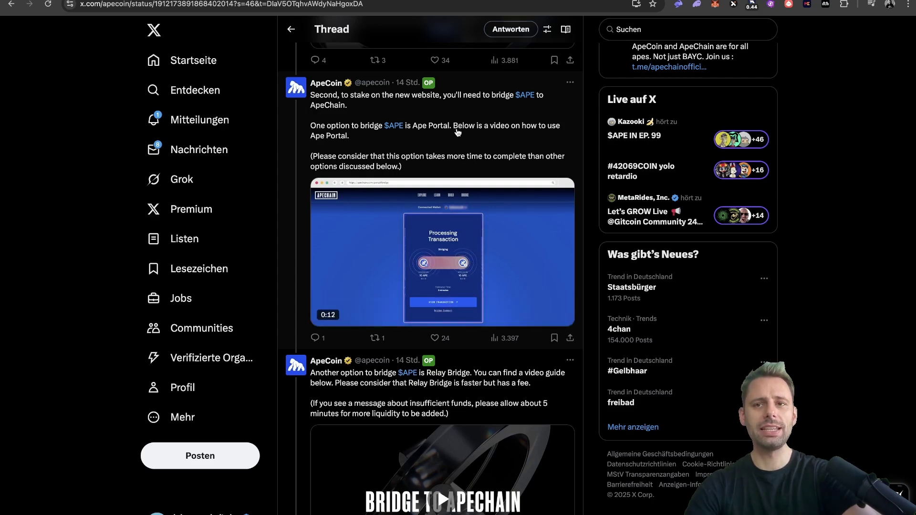
scroll(457, 132, "down", 5)
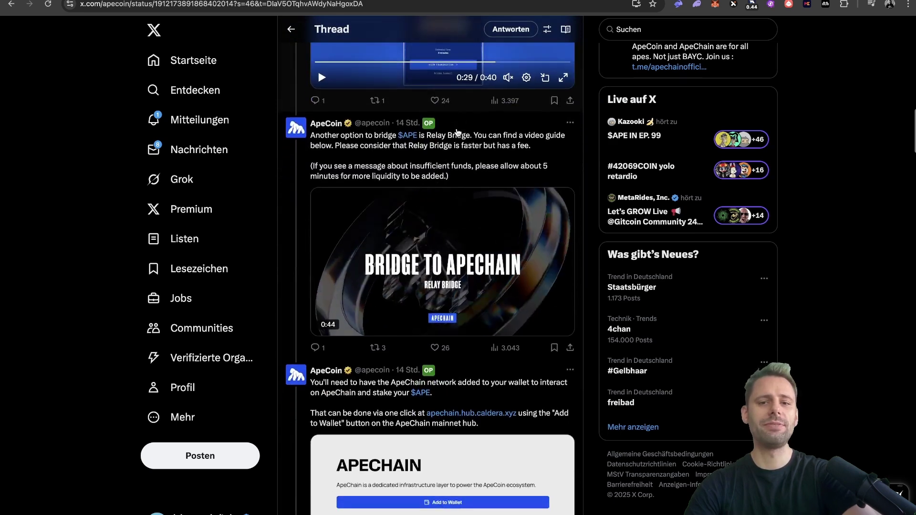
scroll(457, 132, "down", 1)
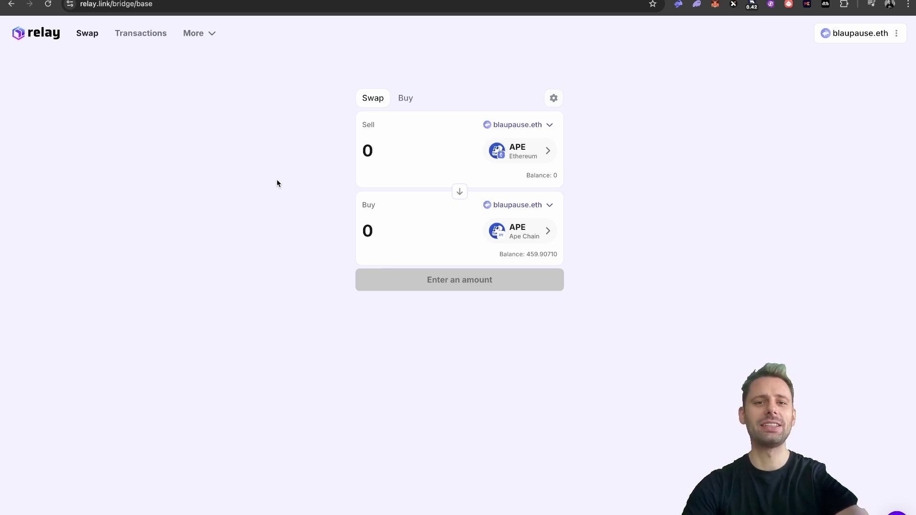
Enter 2042 APE on Ethereum as the sell amount for a swap to APE on Ape Chain in Relay.
key("ctrl+Tab")
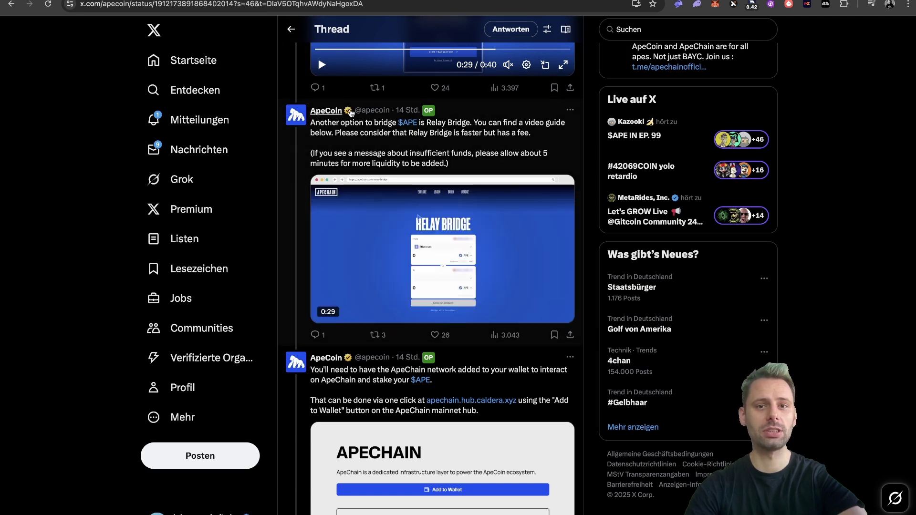
key("ctrl+shift+Tab")
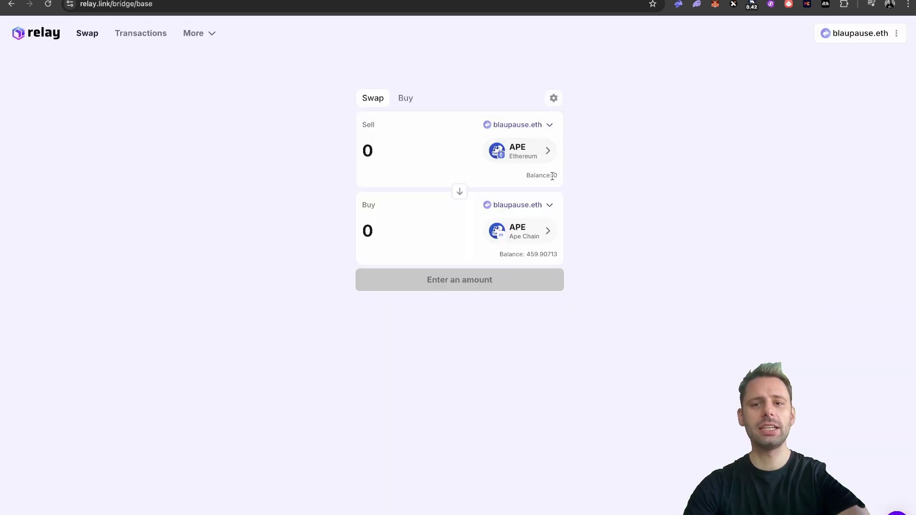
left_click(380, 149)
type("2042")
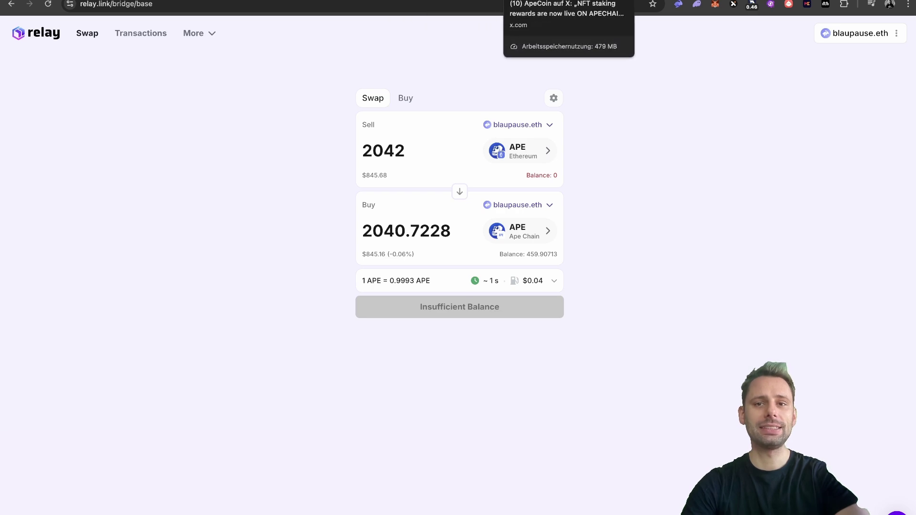
Return to the ApeCoin thread's reply on network setup and add ApeChain to the wallet from the apechain.hub.caldera.xyz hub.
left_click(548, 0)
scroll(489, 227, "down", 4)
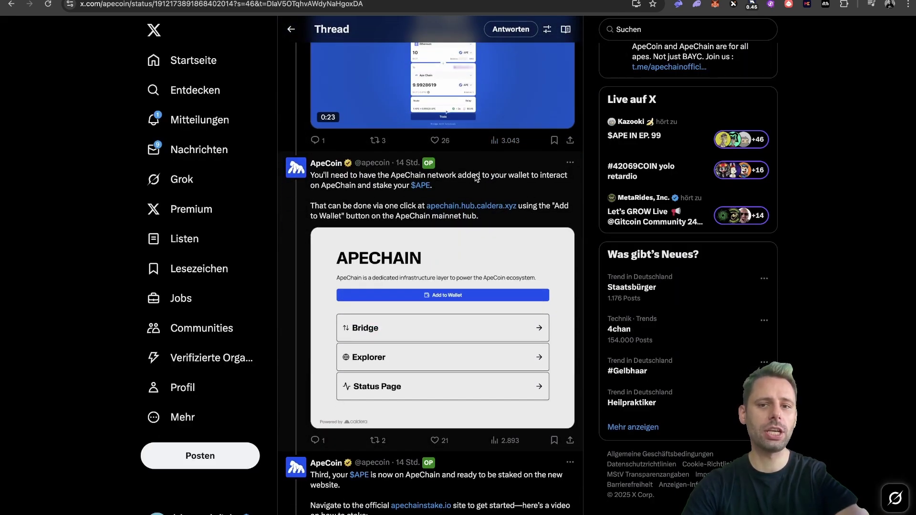
scroll(472, 174, "down", 1)
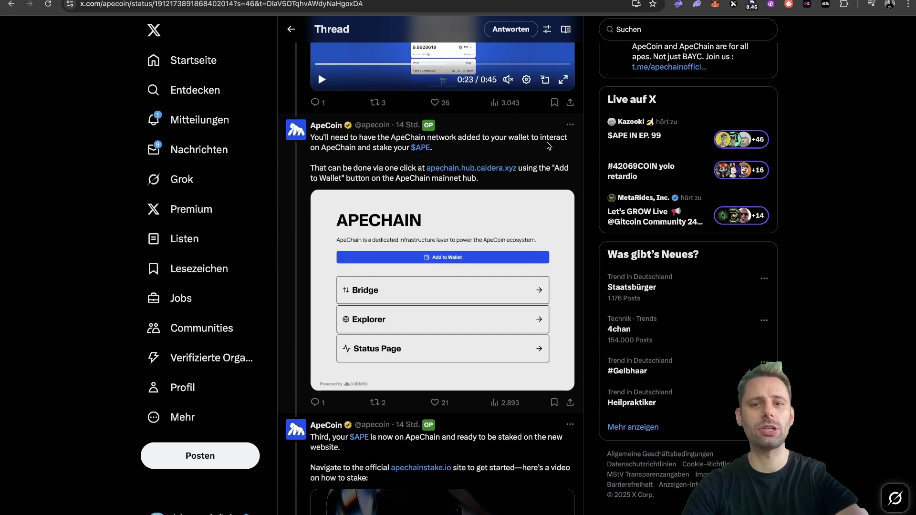
scroll(544, 145, "down", 1)
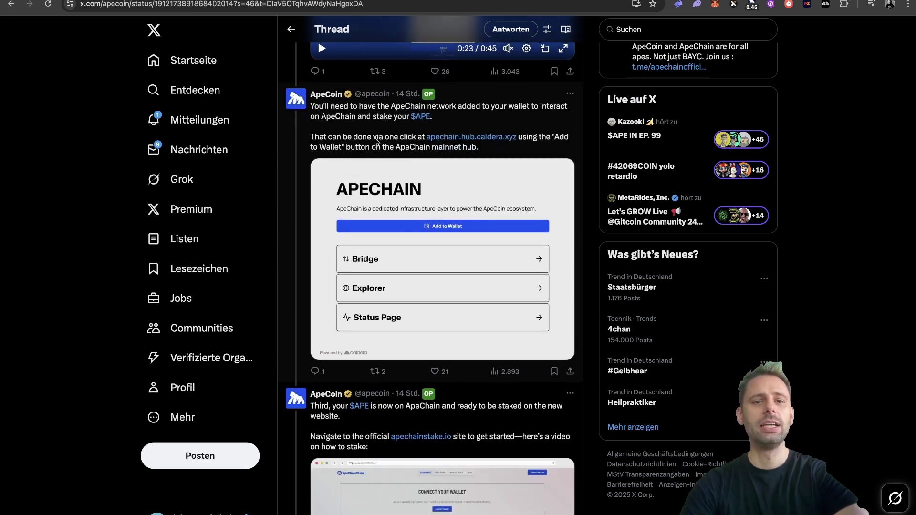
left_click(377, 142)
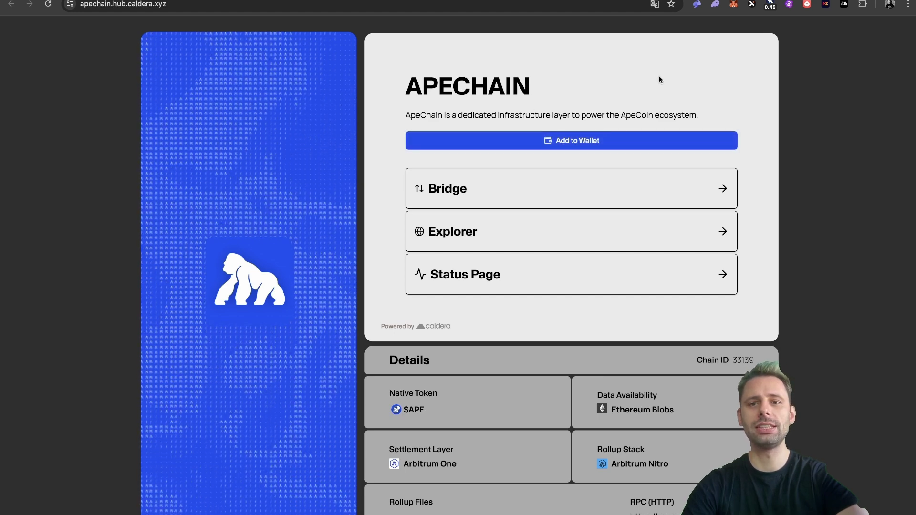
left_click(589, 151)
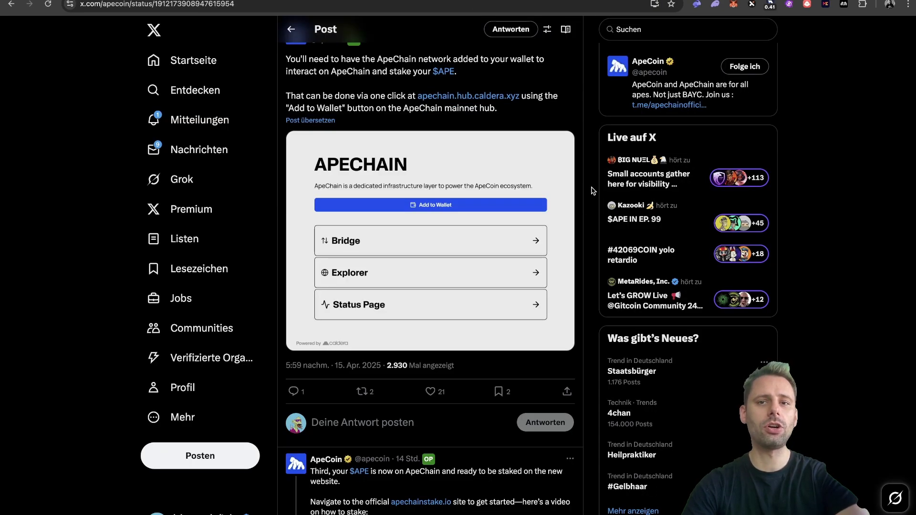
Connect a MetaMask wallet to ApeChainStake, accepting the NFT ownership-transfer acknowledgement and the terms and conditions.
scroll(592, 190, "down", 3)
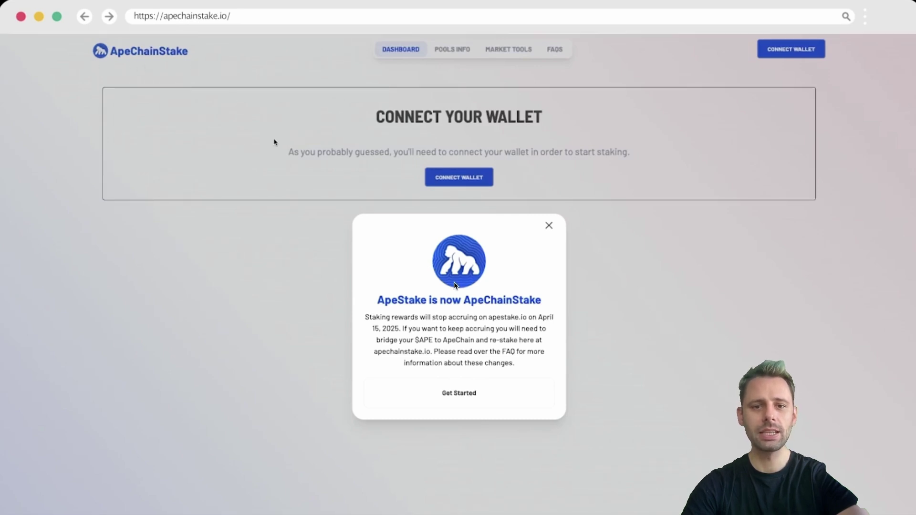
left_click(488, 183)
left_click(367, 299)
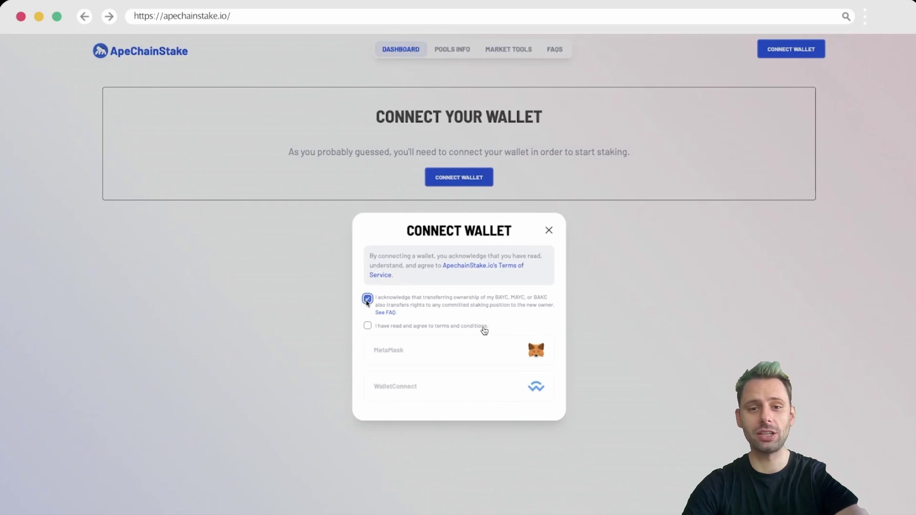
left_click(367, 325)
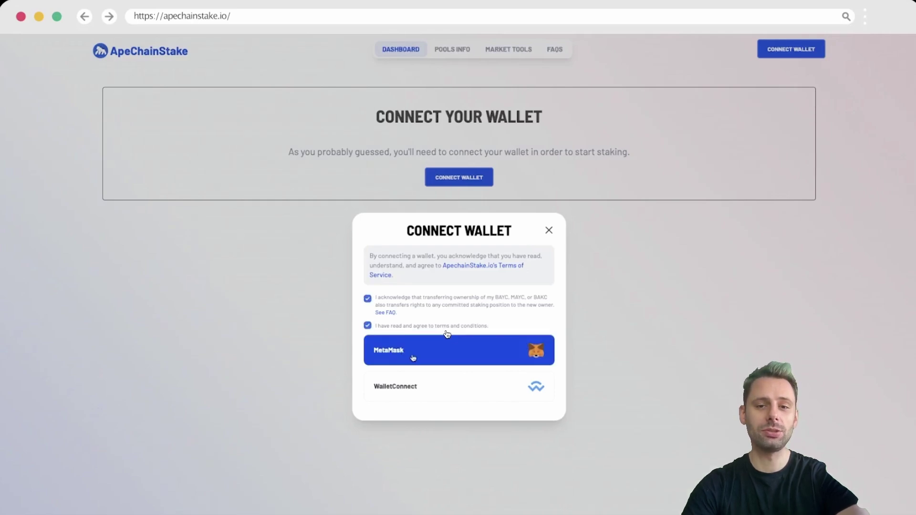
left_click(413, 357)
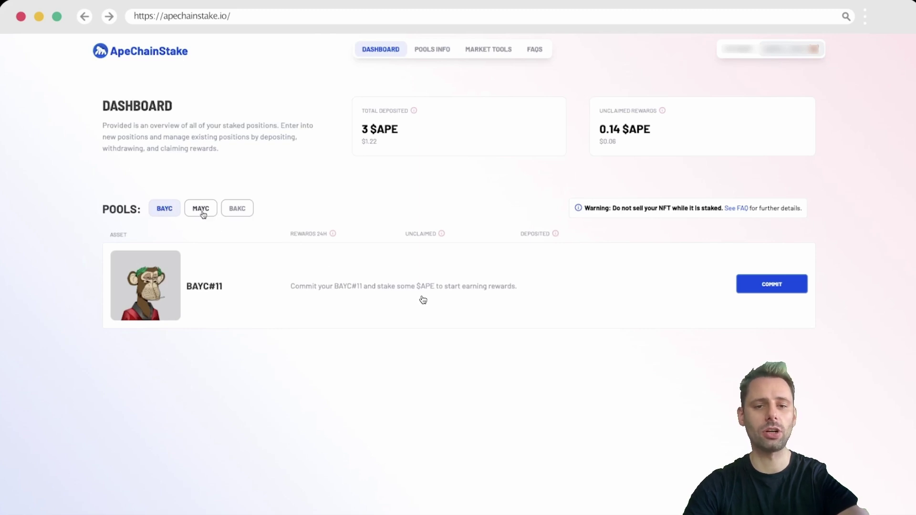
Commit BAYC#11 in the BAYC pool with a deposit of 1 $APE.
left_click(771, 286)
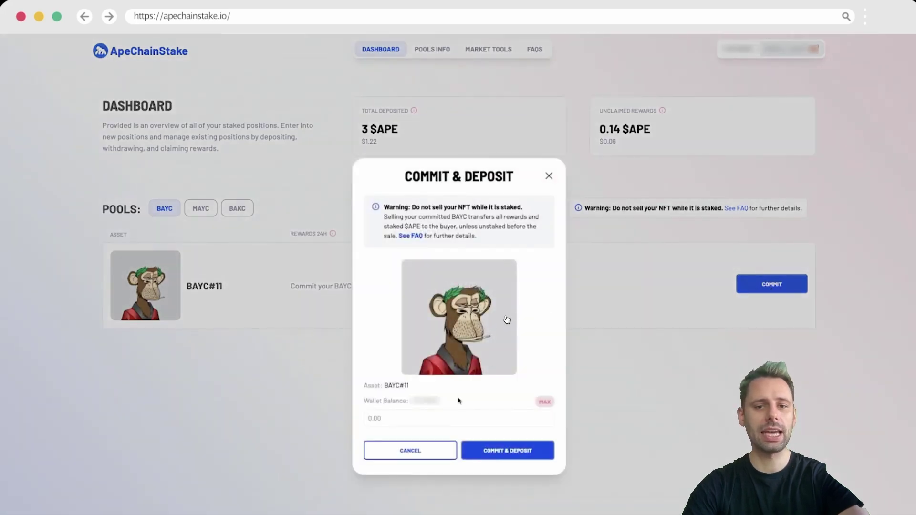
left_click(415, 422)
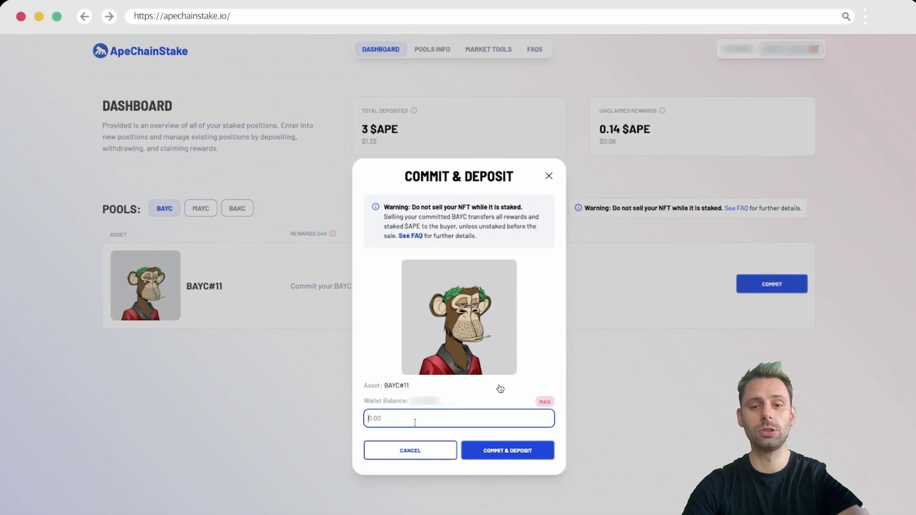
type("1")
left_click(482, 448)
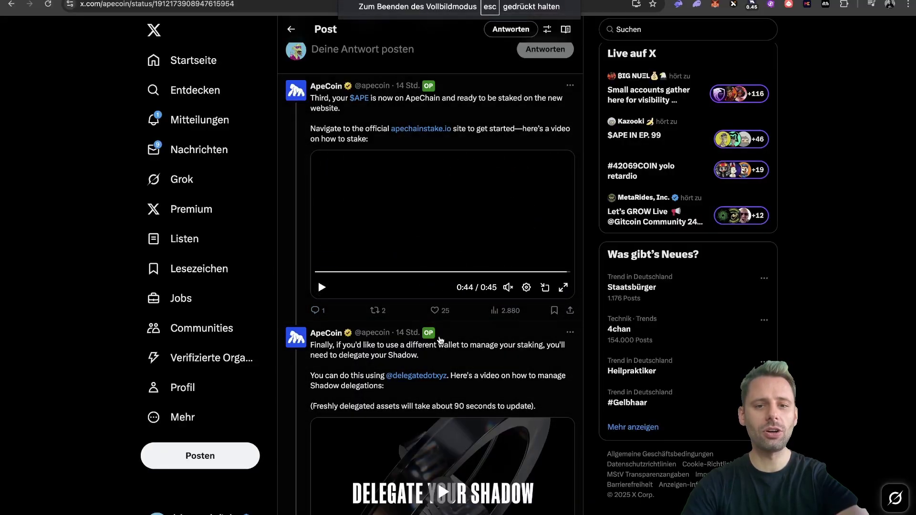
Find the thread's reply on delegating a Shadow and show its video guide in full screen.
scroll(441, 334, "down", 2)
scroll(467, 266, "down", 1)
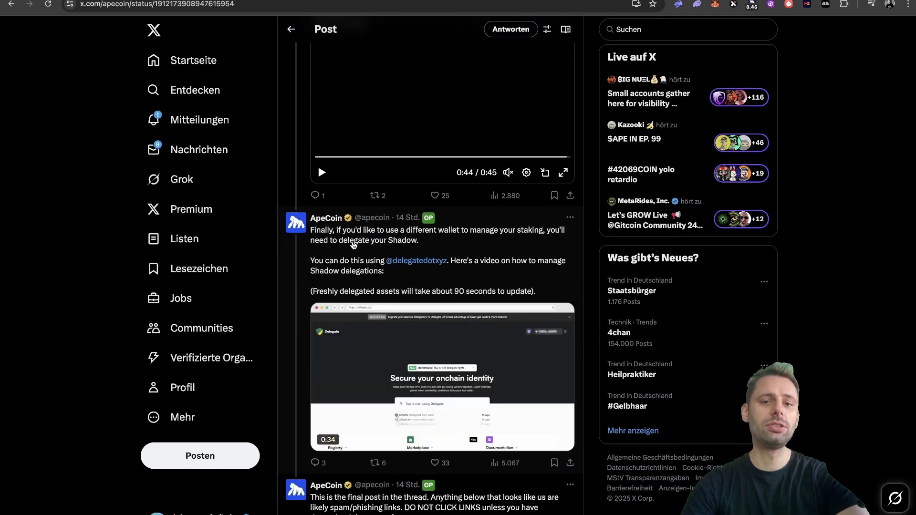
scroll(353, 245, "down", 1)
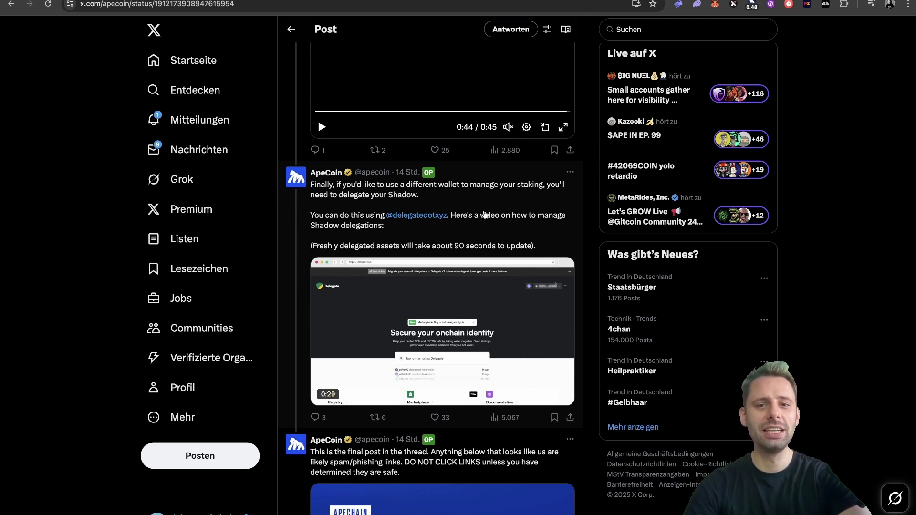
scroll(448, 232, "down", 2)
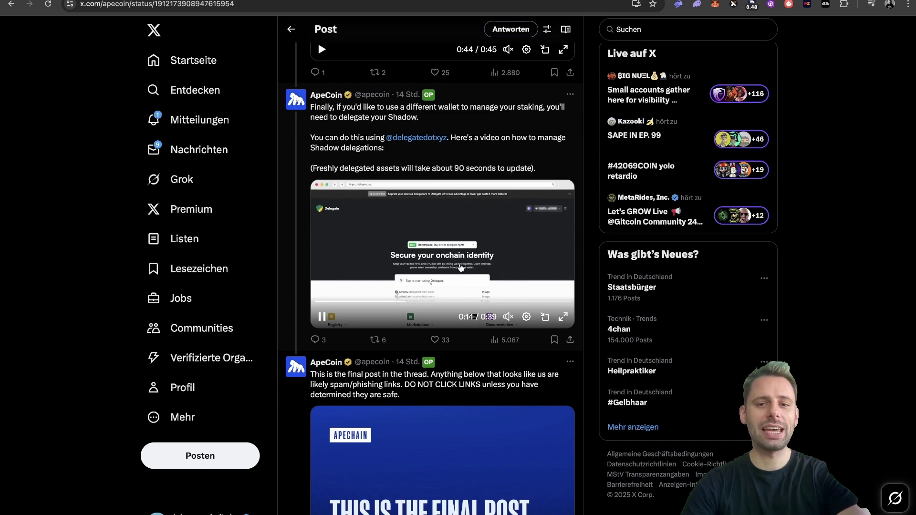
double_click(461, 267)
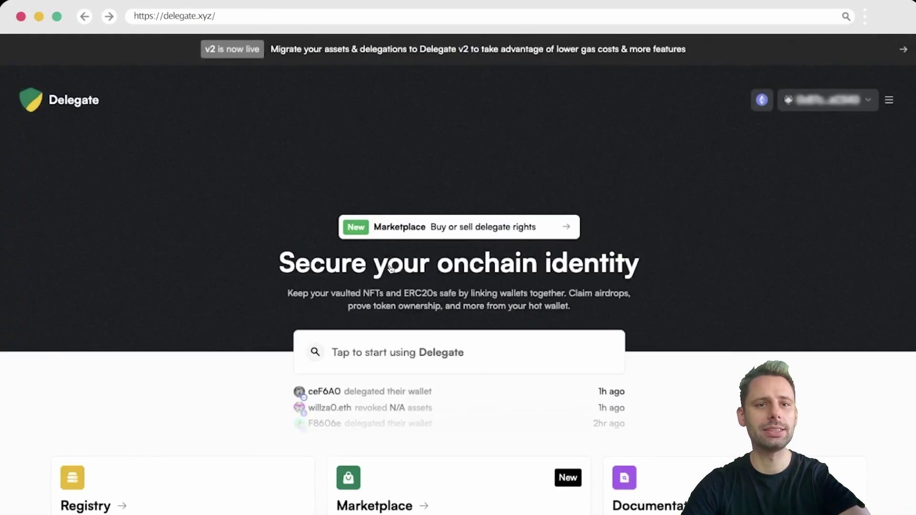
Delegate the wallet to the pasted hot wallet address on Registry v2, with Shadow NFT enabled for all chains, and submit the delegation.
left_click(419, 364)
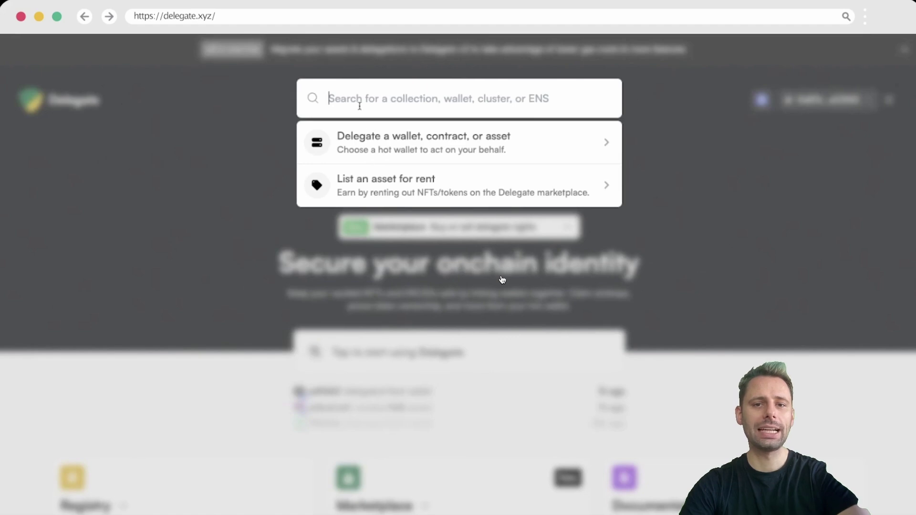
left_click(365, 157)
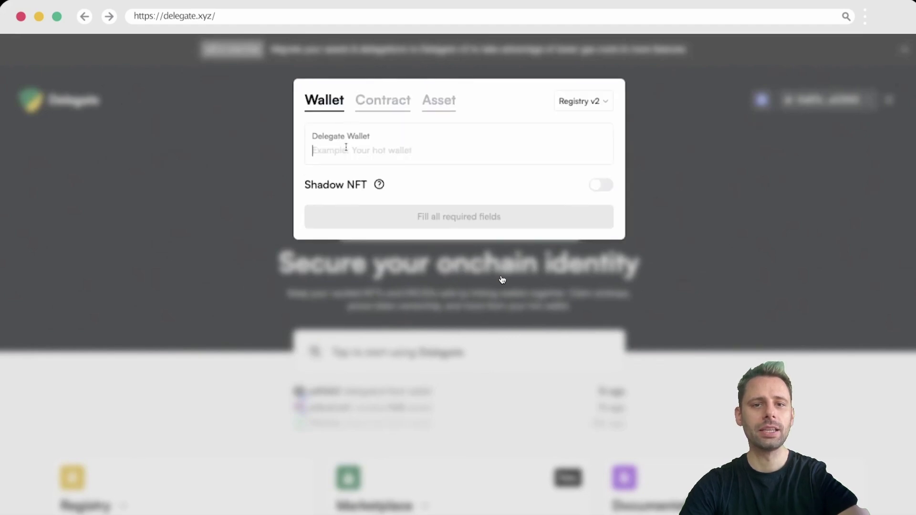
key("super+v")
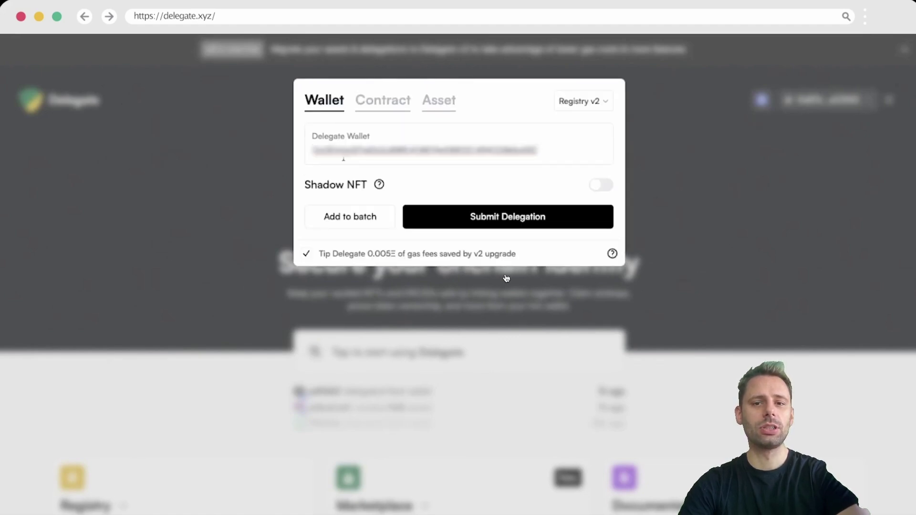
left_click(601, 188)
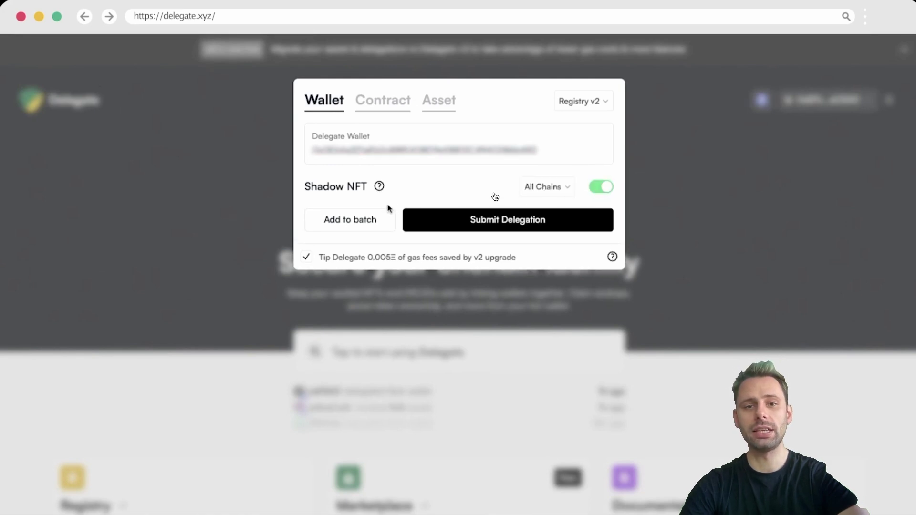
left_click(473, 221)
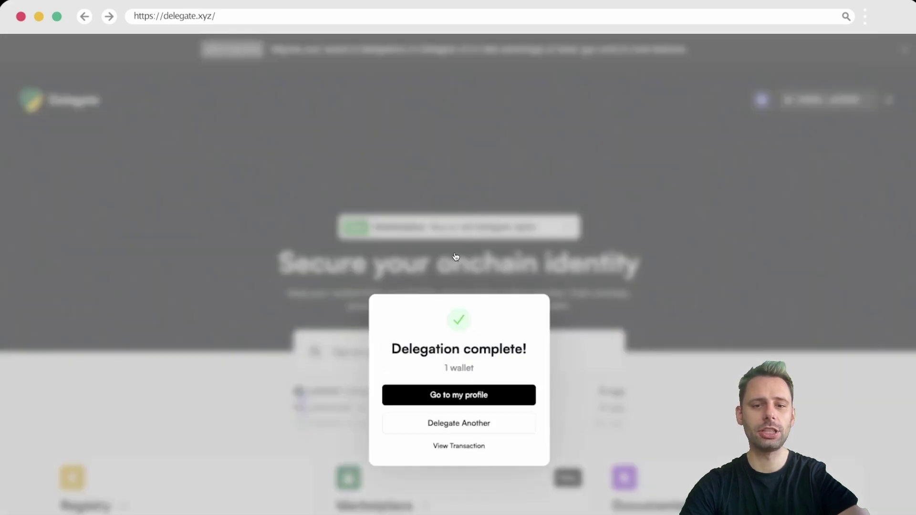
Leave the full-screen video guide and return to the opening post of the ApeCoin thread on X.
key("Escape")
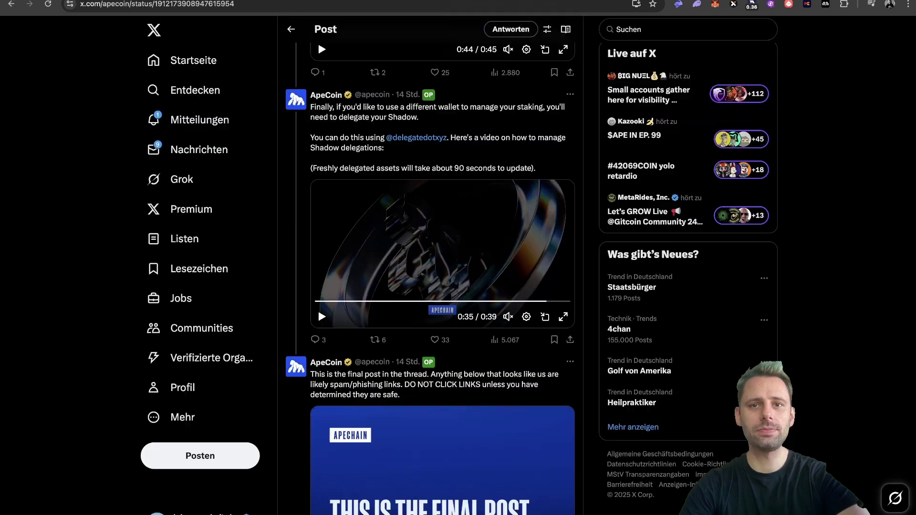
scroll(460, 139, "up", 6)
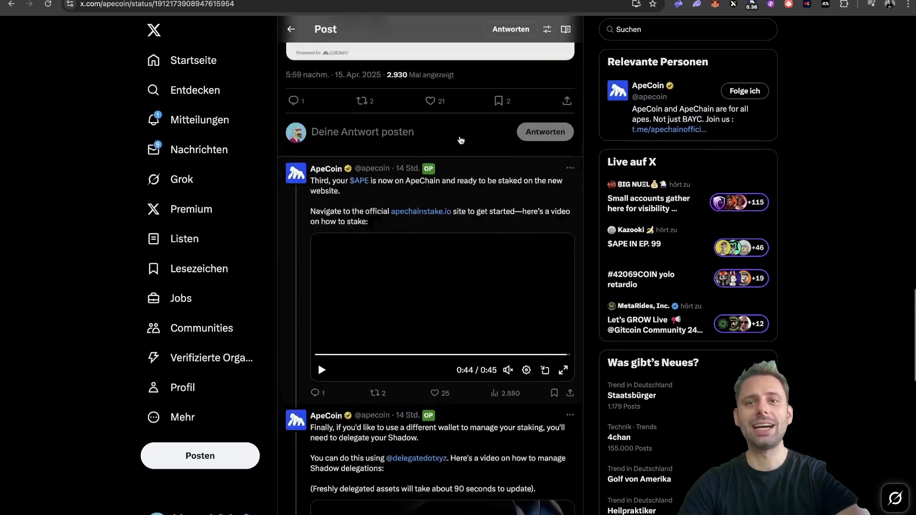
scroll(461, 140, "up", 10)
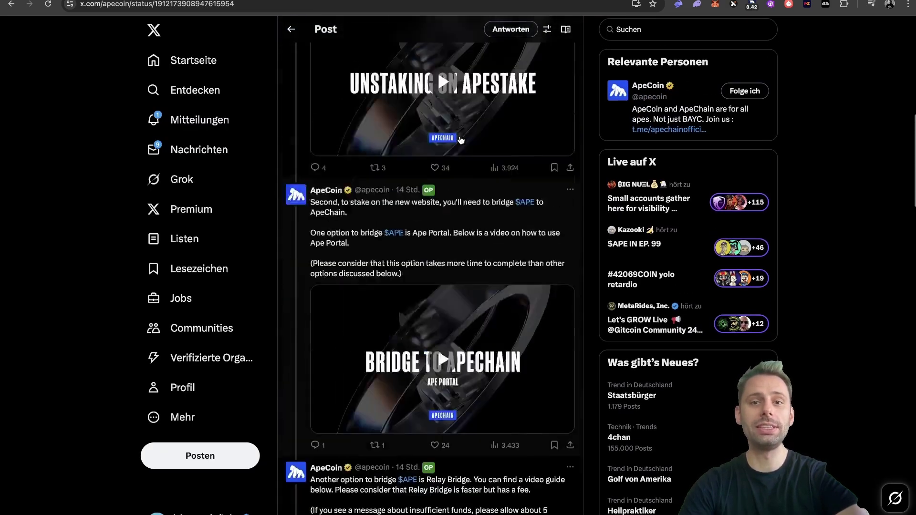
scroll(461, 140, "up", 10)
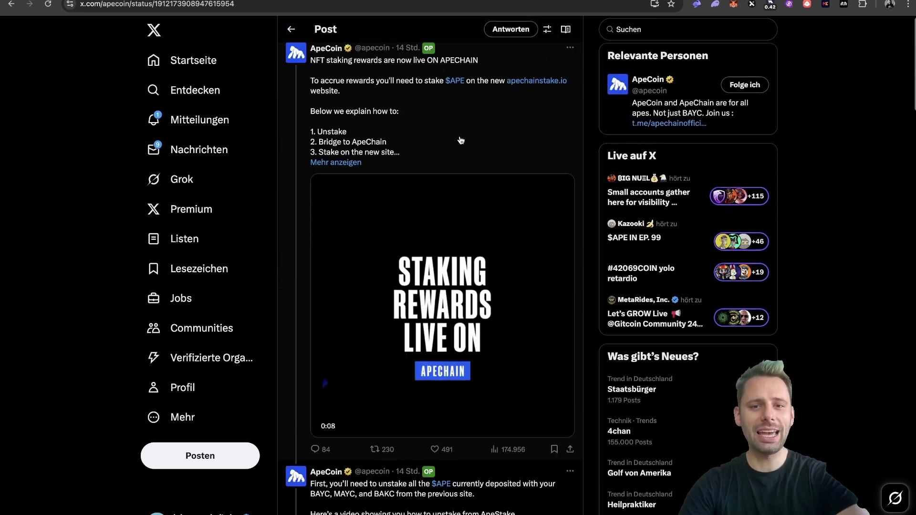
Switch to the ApeStake dashboard and highlight the ApeCoin pool's warning about rewards.
scroll(318, 142, "down", 5)
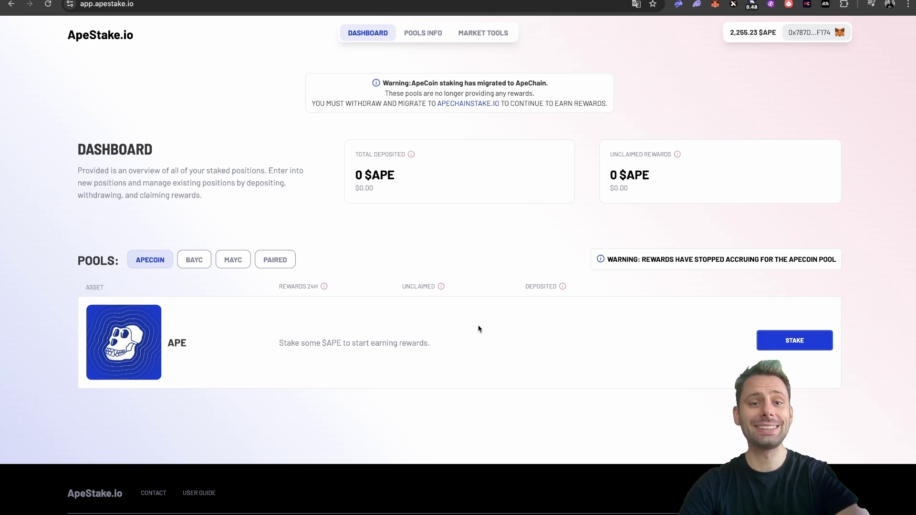
left_click_drag(643, 259, 768, 262)
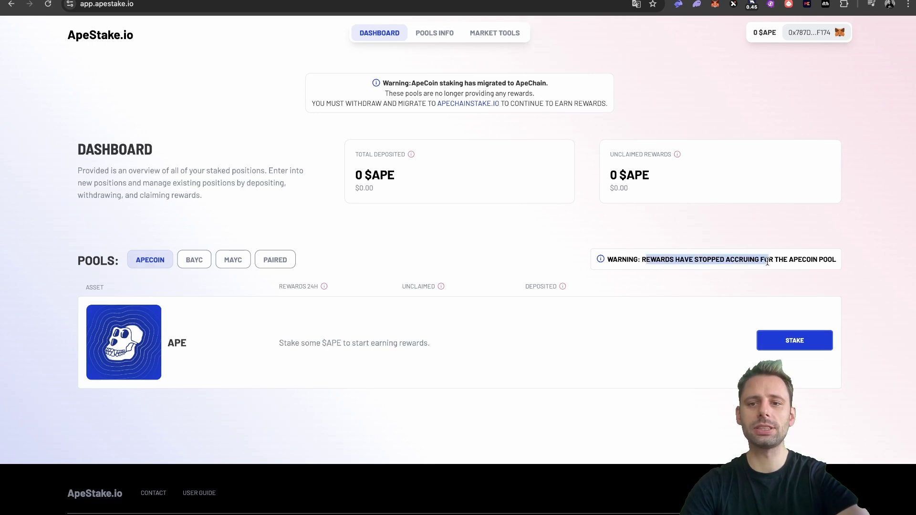
left_click(768, 261)
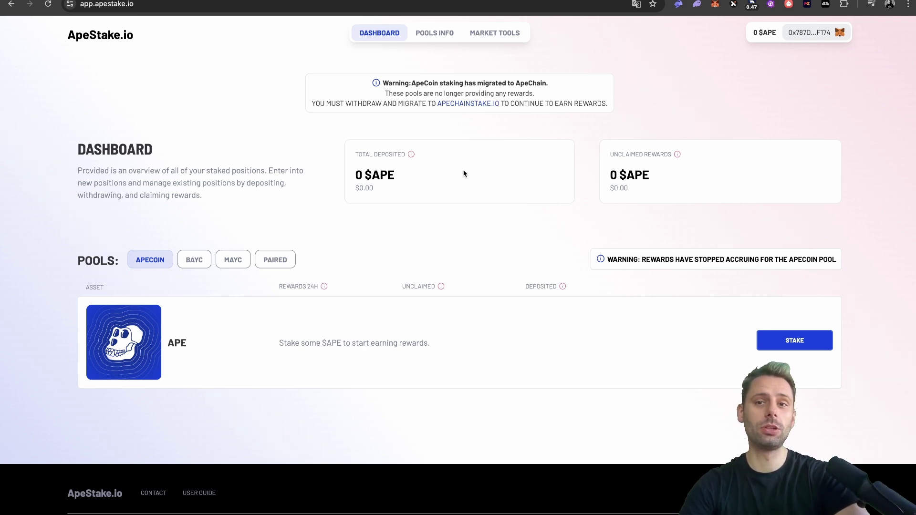
Switch to the ApeCTRL APY Calculator and set the principal amount to 1000 $APE.
left_click(399, 1)
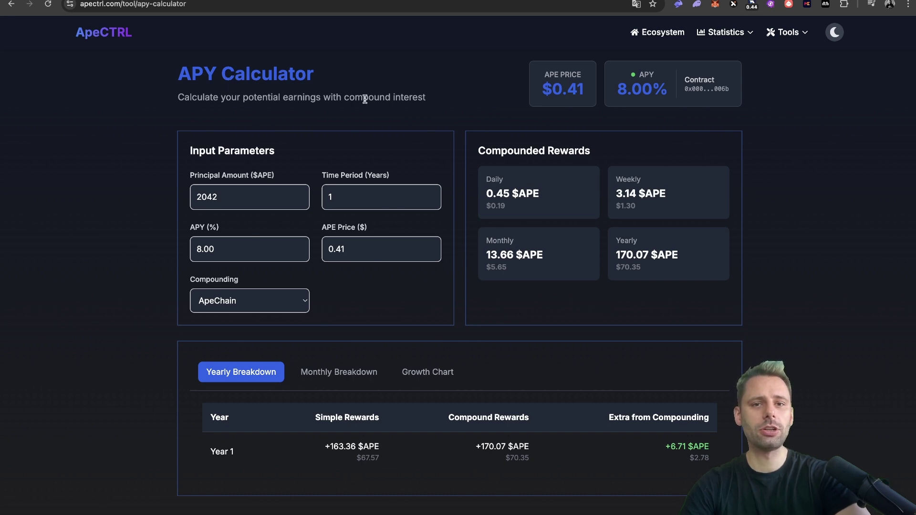
scroll(304, 154, "down", 1)
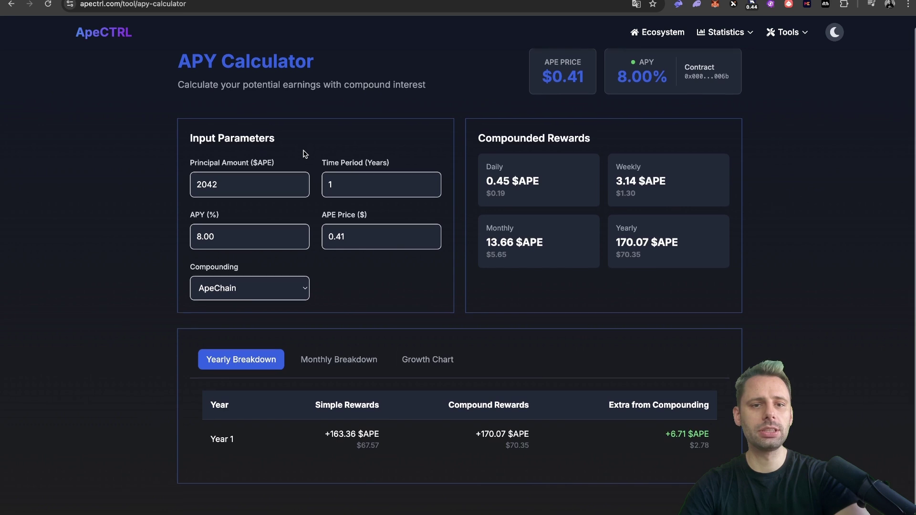
left_click(222, 186)
double_click(223, 186)
type("1000")
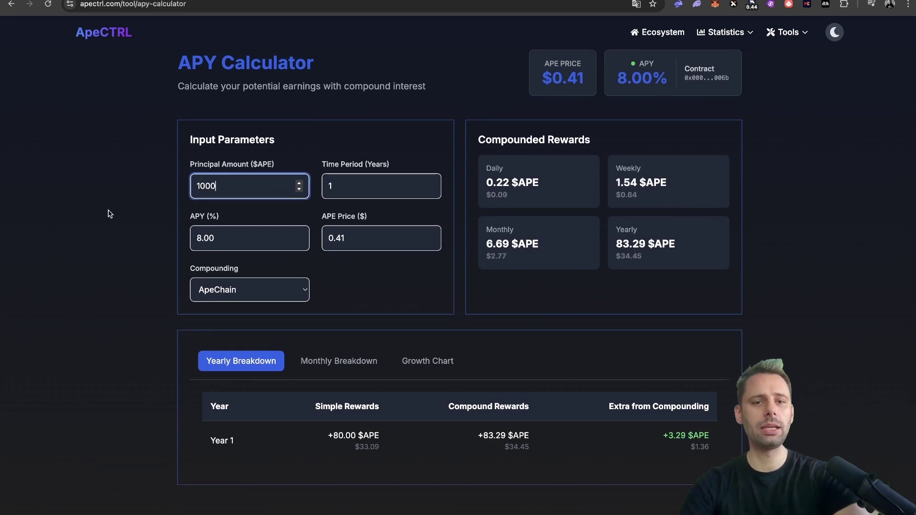
Set the calculator's APY to 5%.
left_click(221, 255)
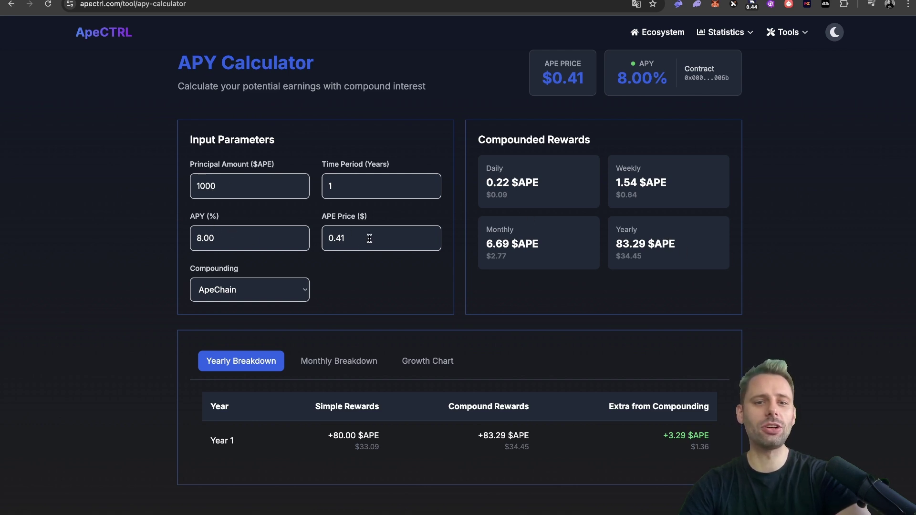
left_click(219, 239)
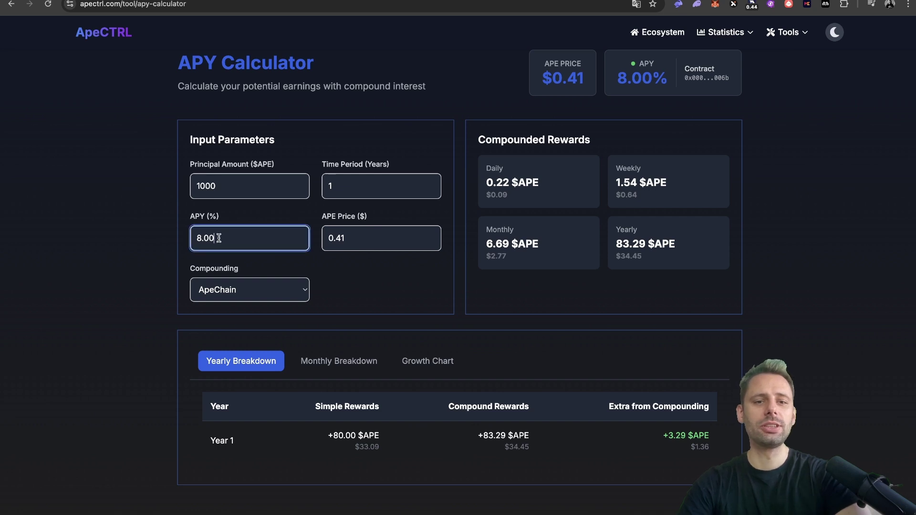
double_click(219, 238)
type("5")
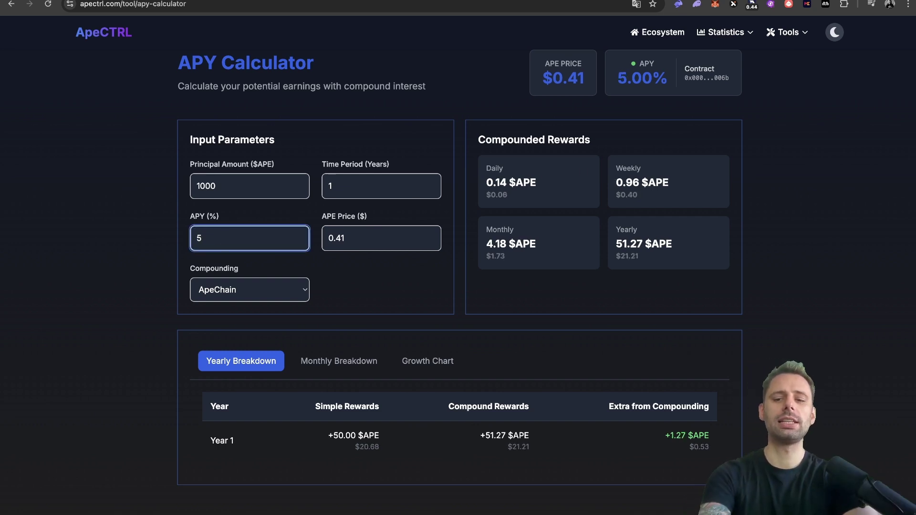
Try 10% as the calculator's APY, then replace it with 1.71%.
key("BackSpace")
type("10")
key("BackSpace")
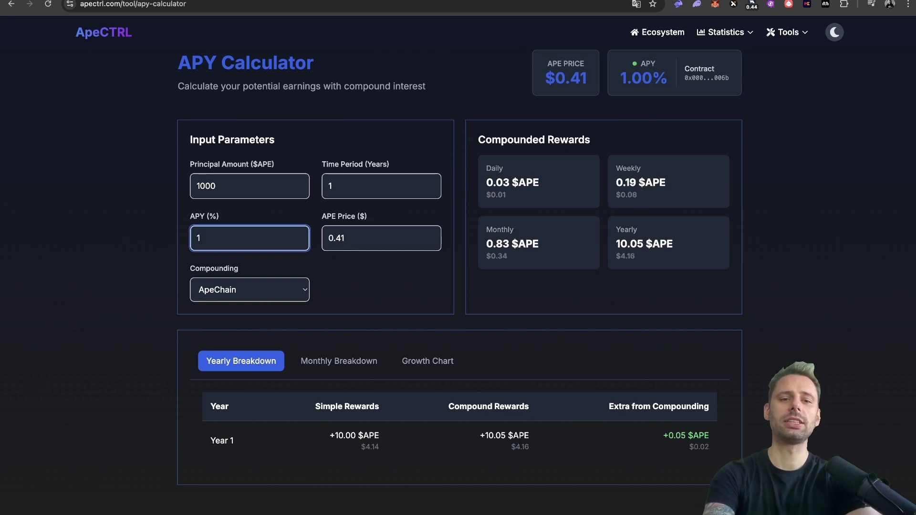
type("1.71")
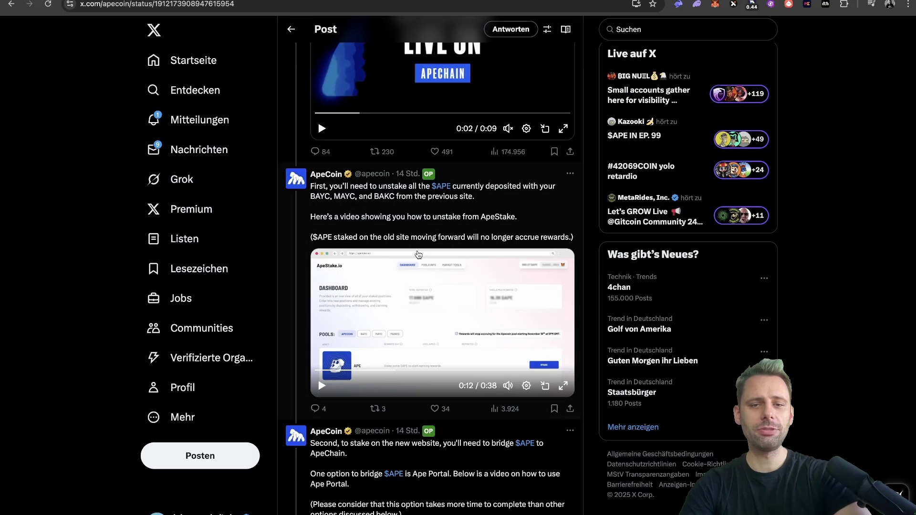